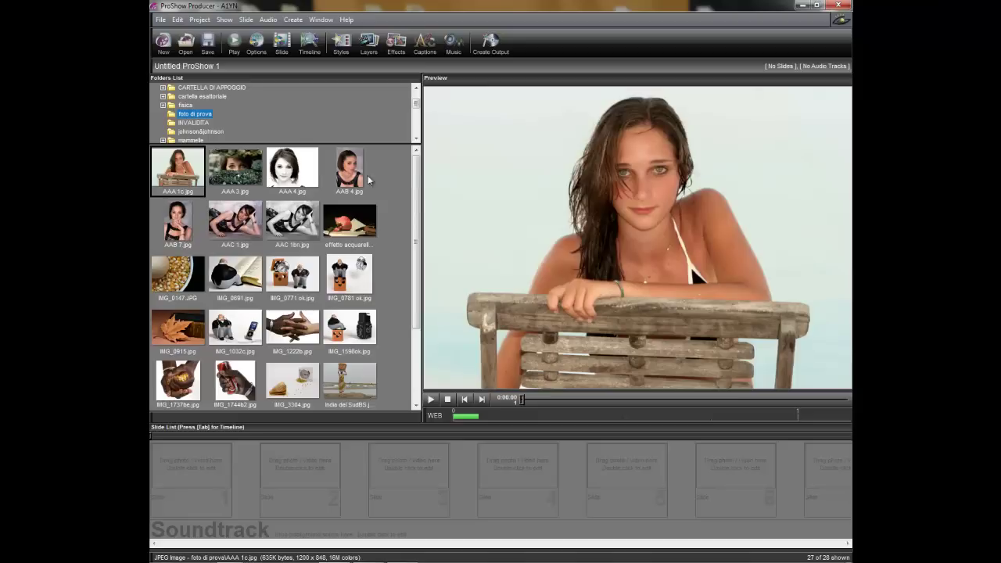
Add the photo AAC 1.jpg to the show as the first slide and open that slide's options.
mouse_move(414, 175)
mouse_down()
mouse_move(426, 203)
mouse_move(426, 165)
mouse_up()
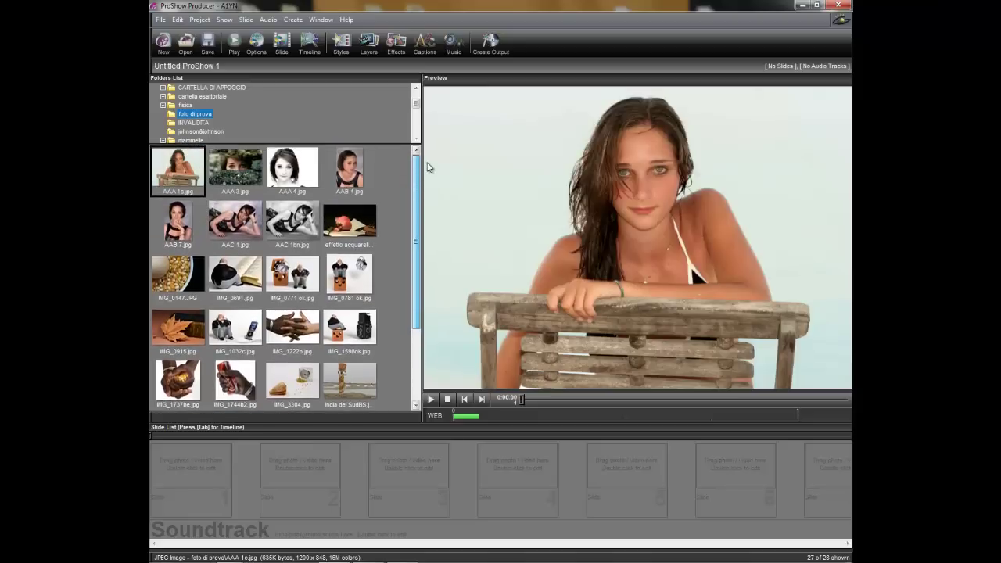
click(234, 223)
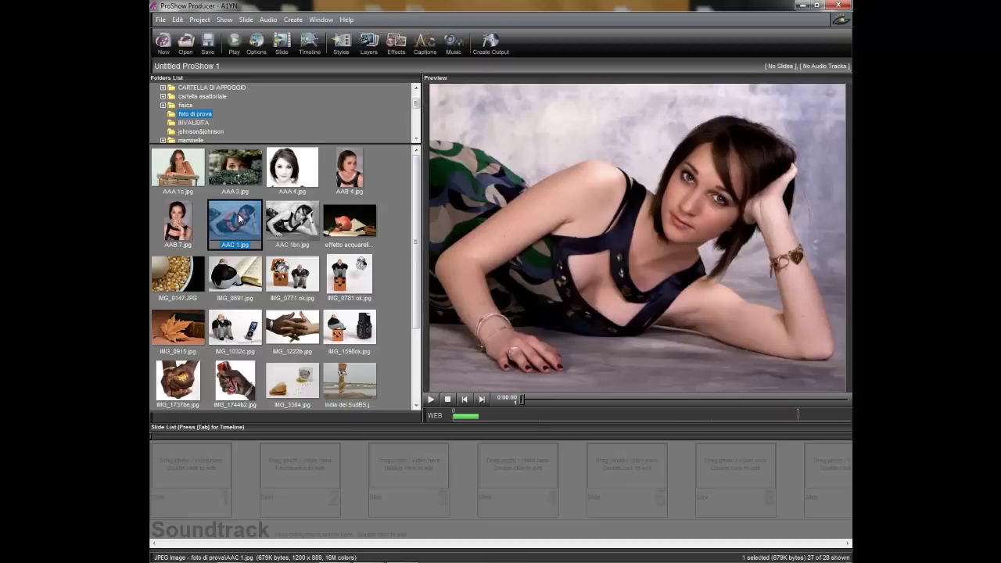
drag(207, 470, 210, 473)
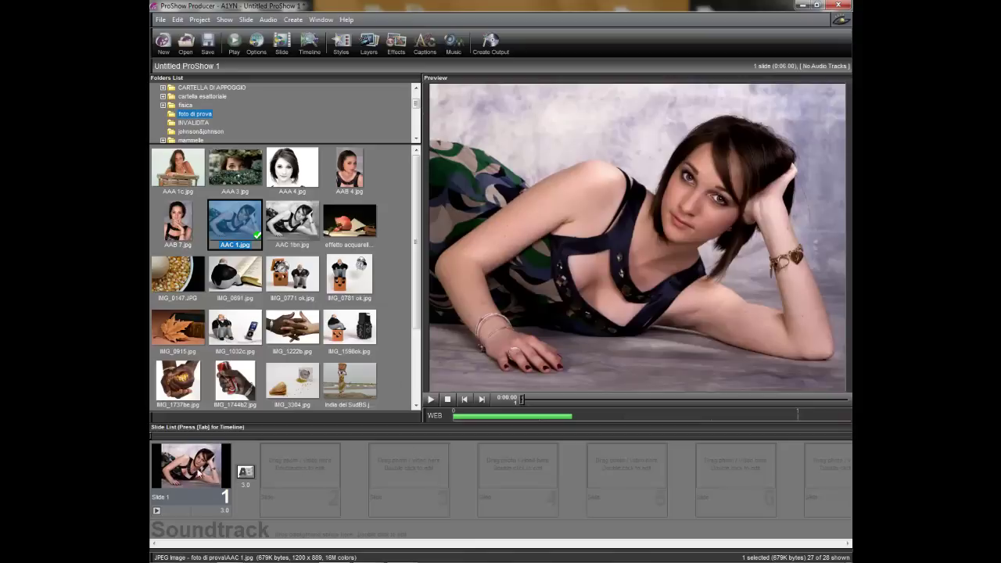
double_click(191, 472)
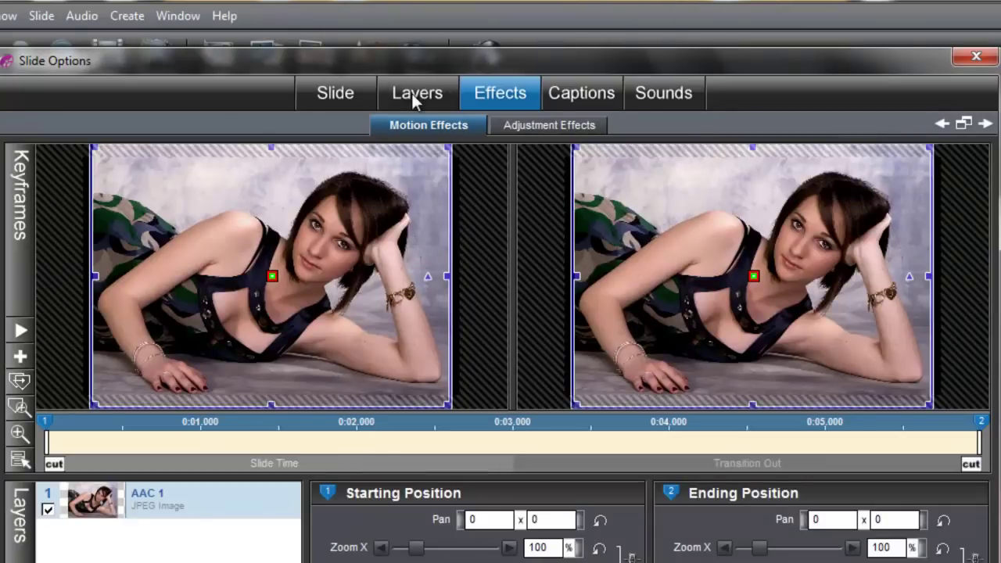
Add the black-and-white image AAC 1bn from the foto di prova folder as a new layer on the slide.
click(413, 92)
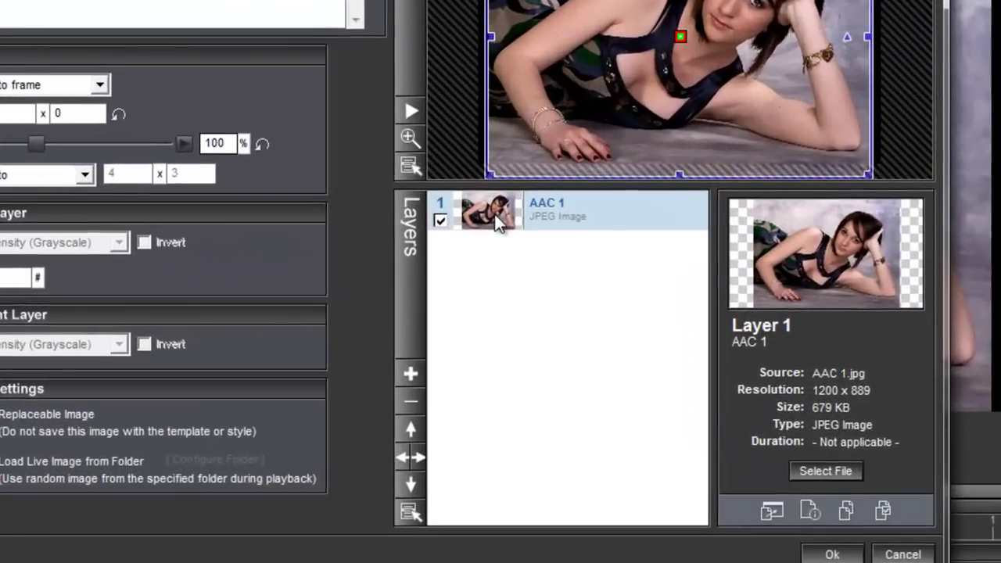
click(412, 374)
click(462, 384)
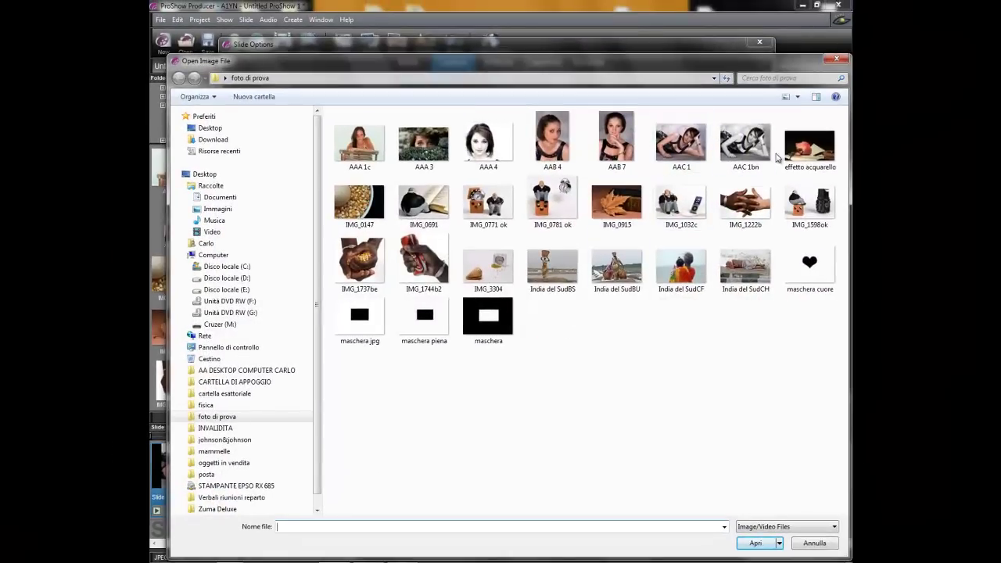
click(747, 150)
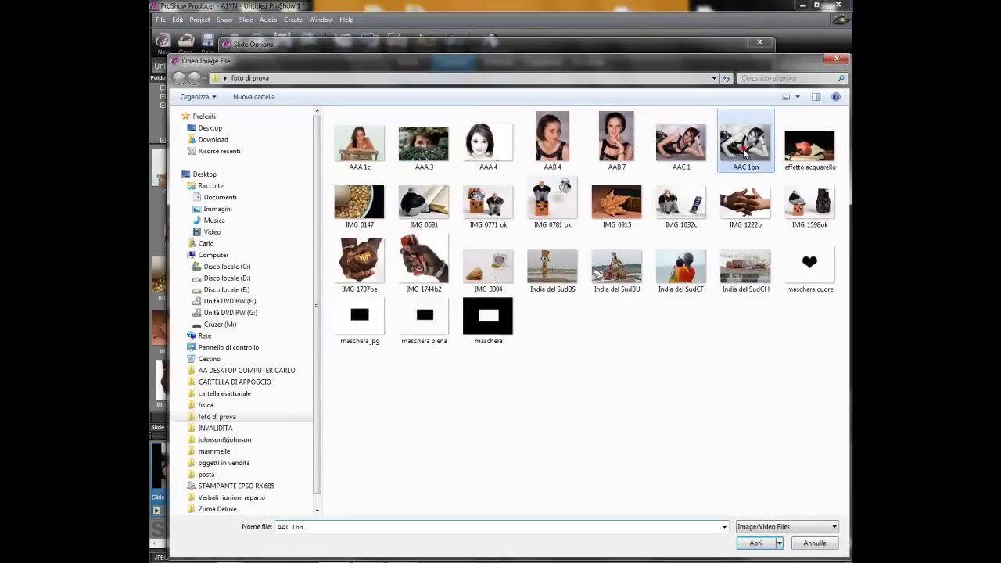
click(756, 545)
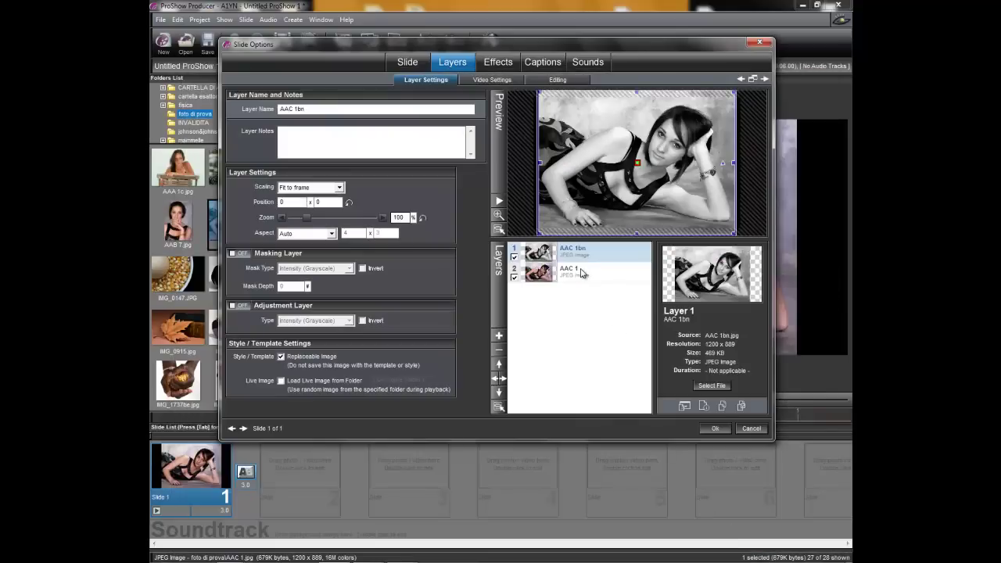
Hide and show the AAC 1bn layer repeatedly to compare it with the colour photo beneath.
click(515, 259)
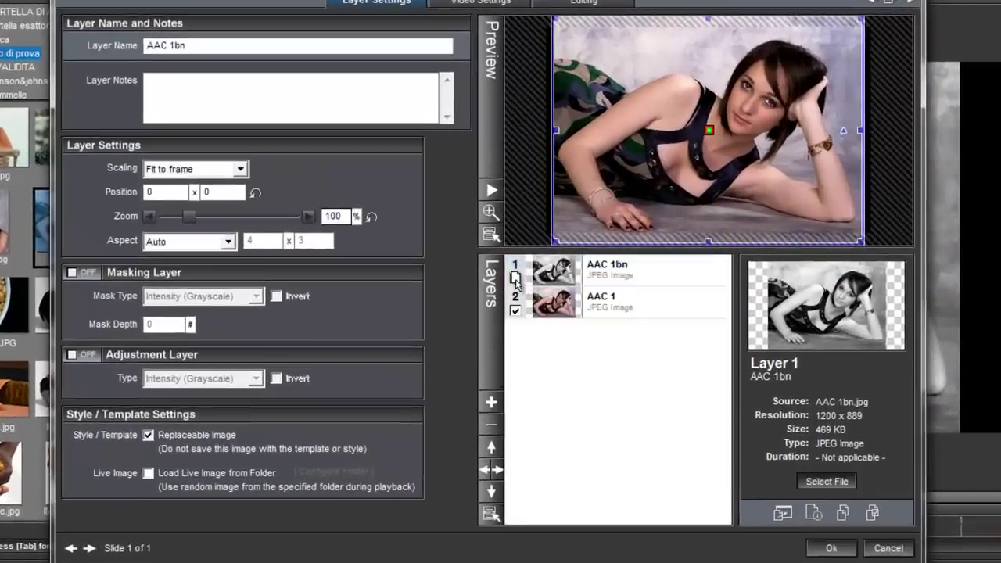
click(515, 259)
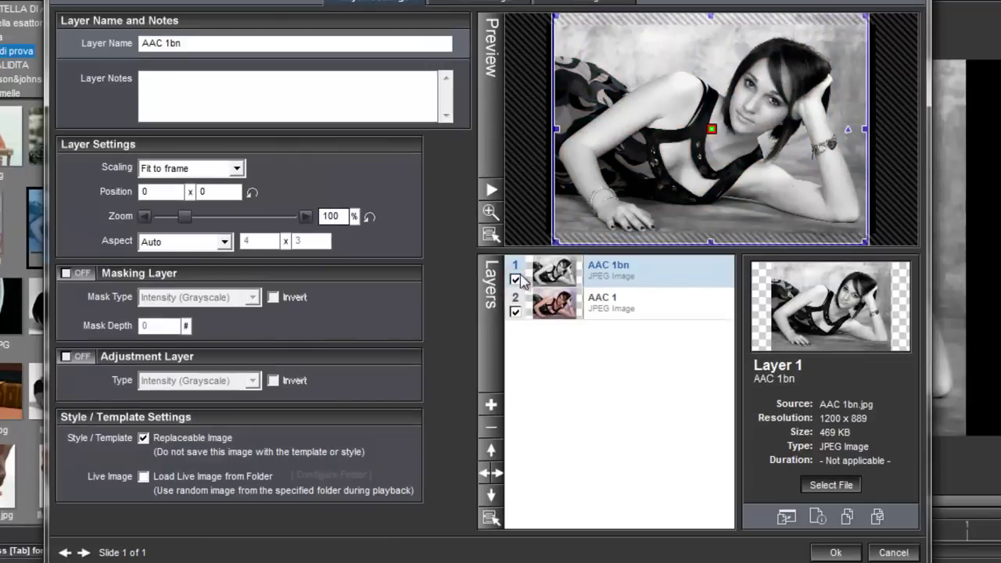
click(516, 279)
click(515, 278)
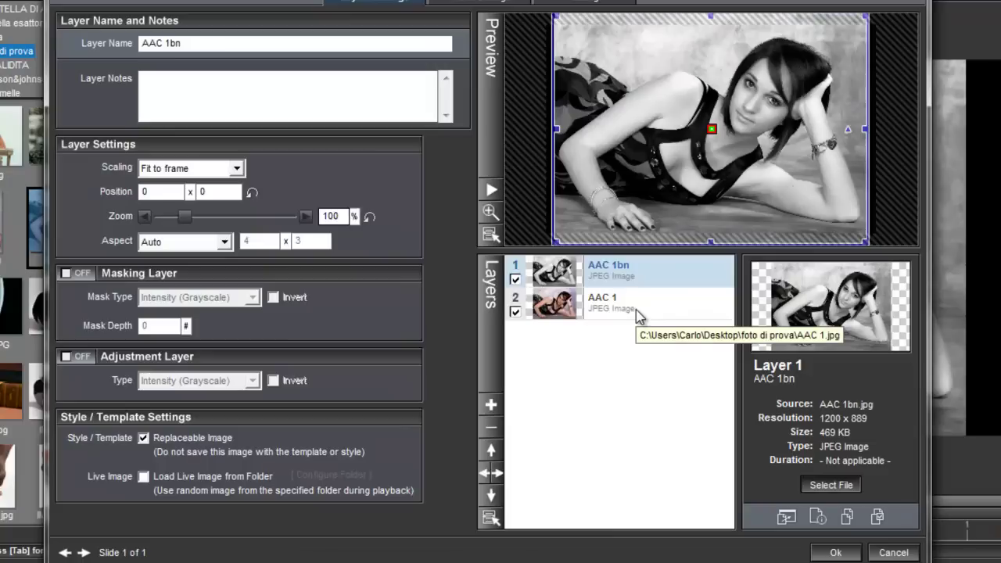
Move the AAC 1 layer above AAC 1bn and add the maschera piena image as a new layer on top.
click(601, 317)
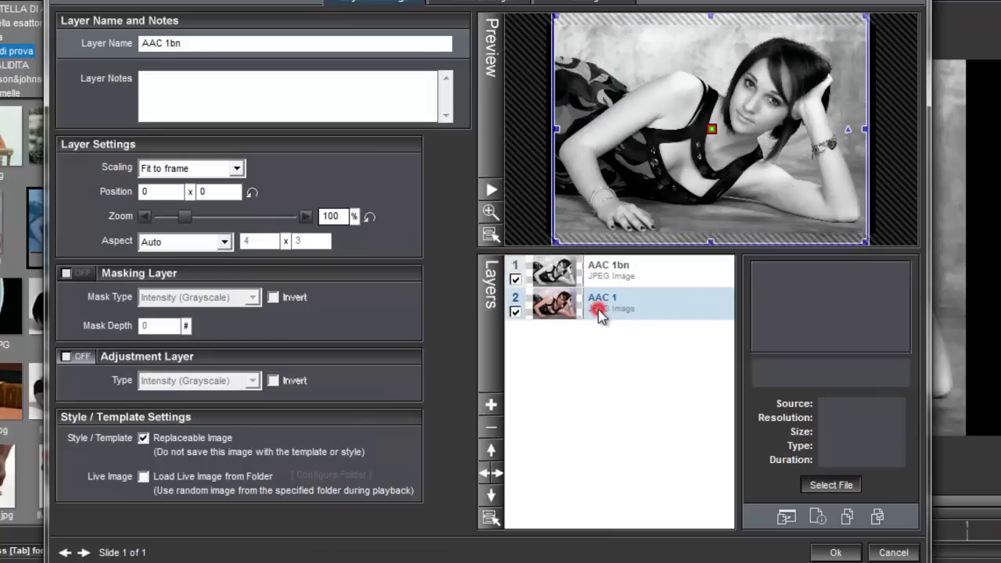
click(491, 452)
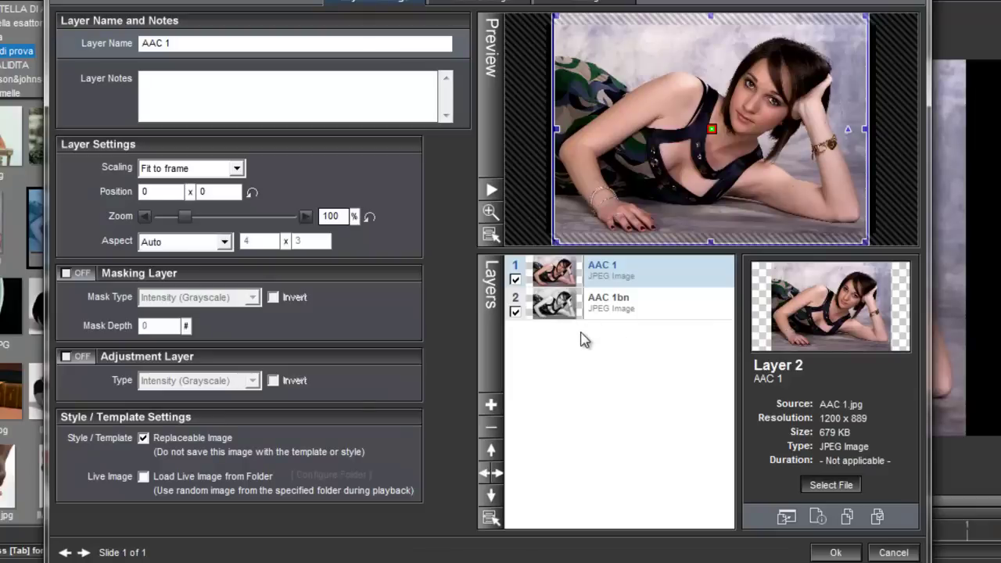
click(492, 404)
click(582, 417)
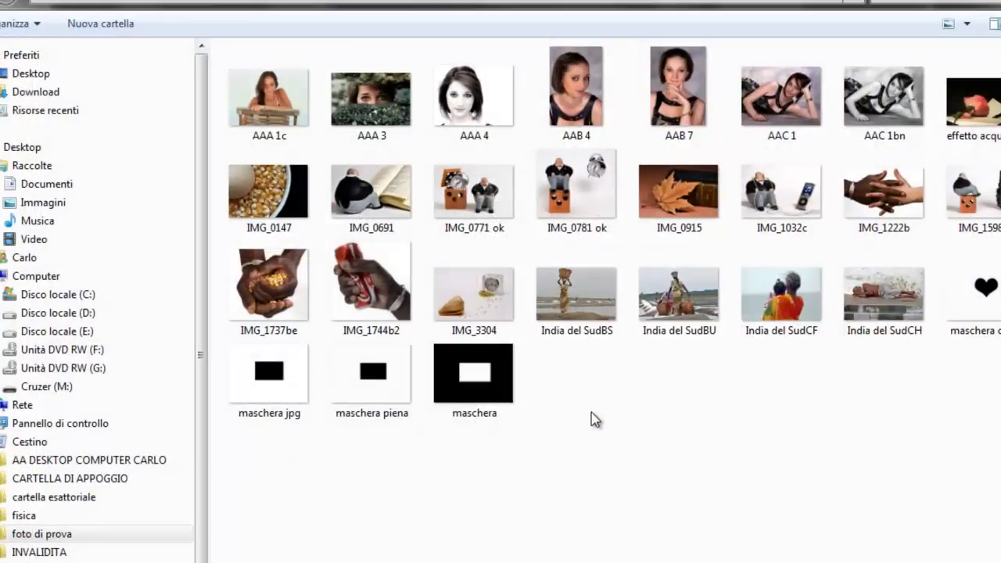
click(389, 377)
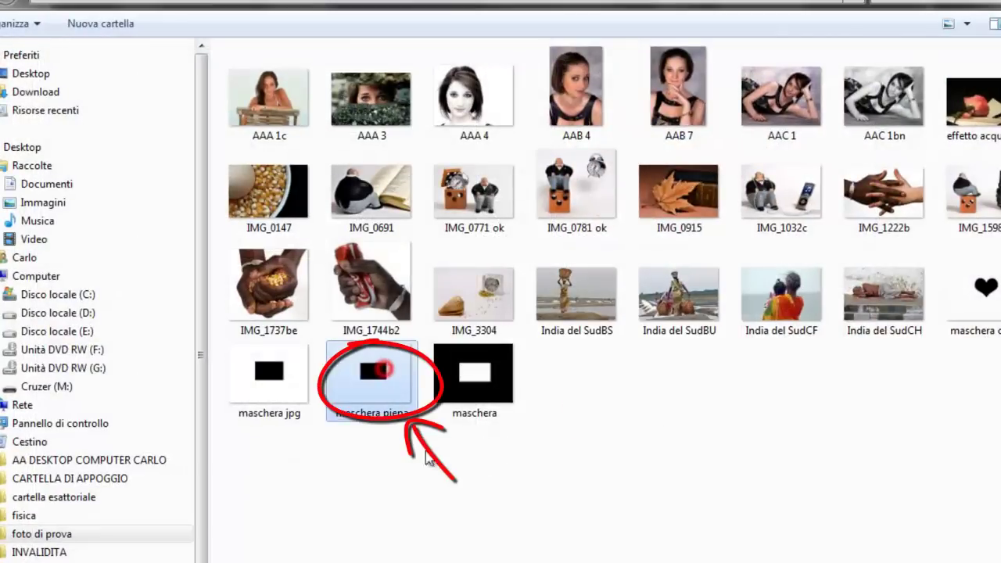
key(Return)
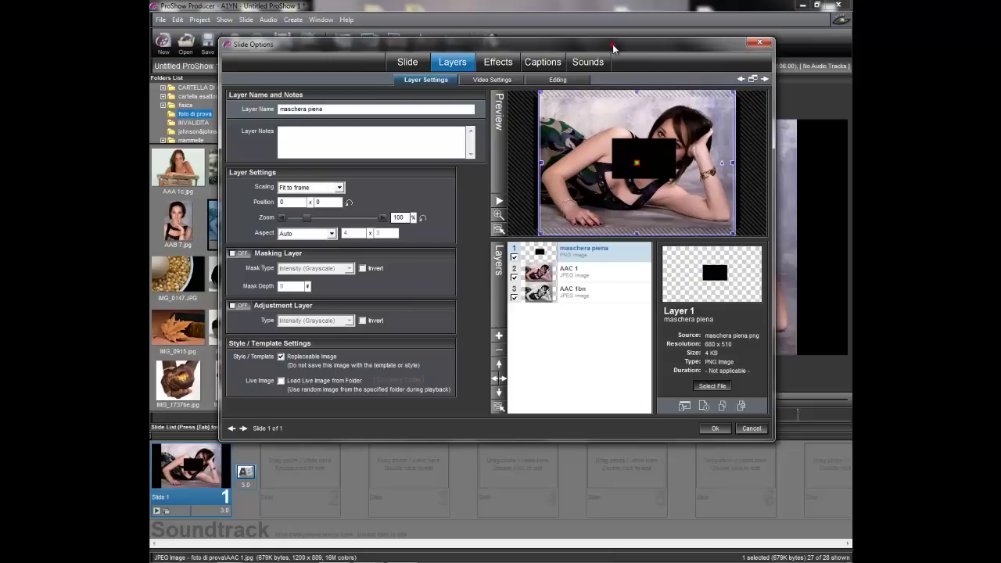
Turn the maschera piena layer into a masking layer over AAC 1 and check the slide in the main preview.
drag(614, 50, 407, 46)
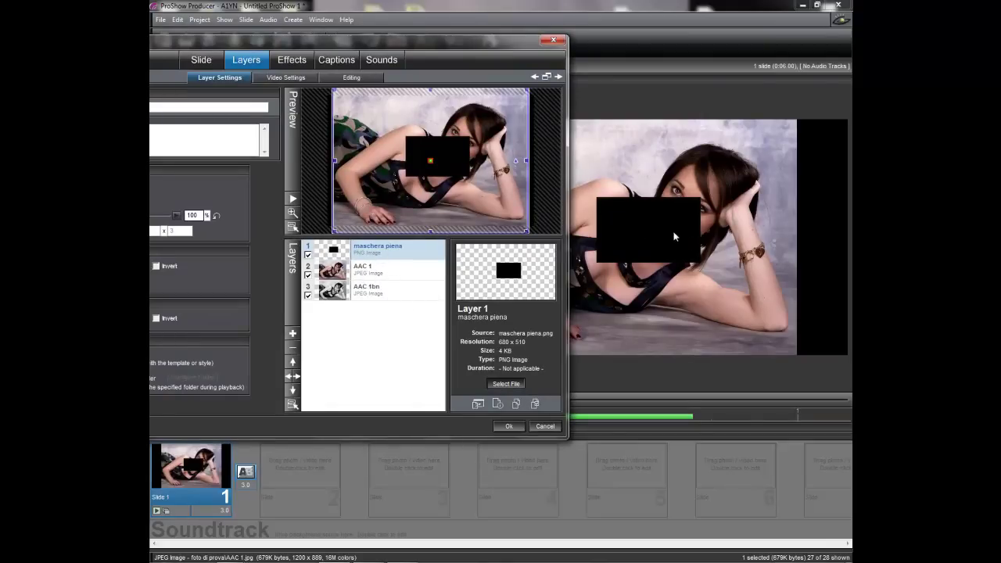
drag(455, 47, 688, 47)
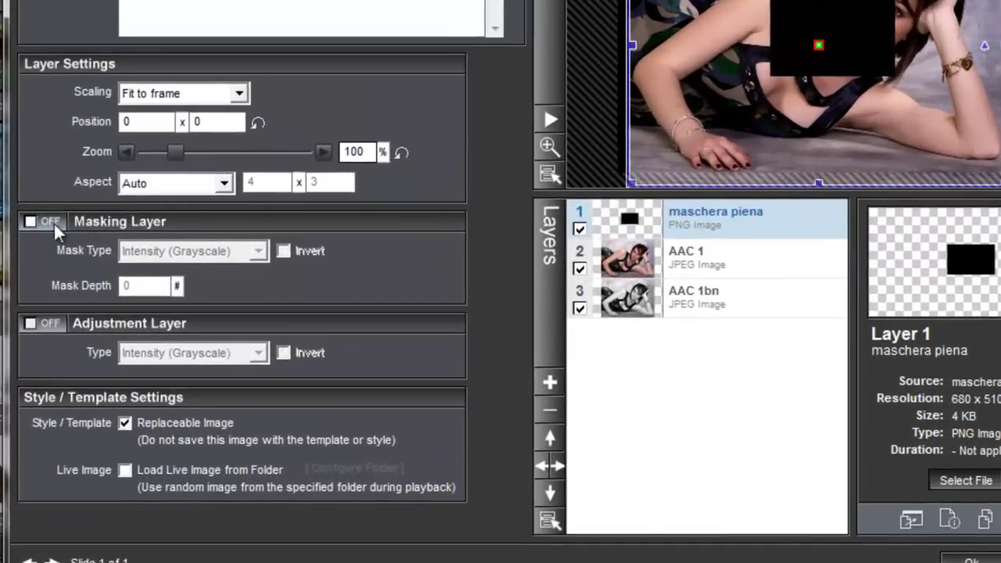
click(30, 222)
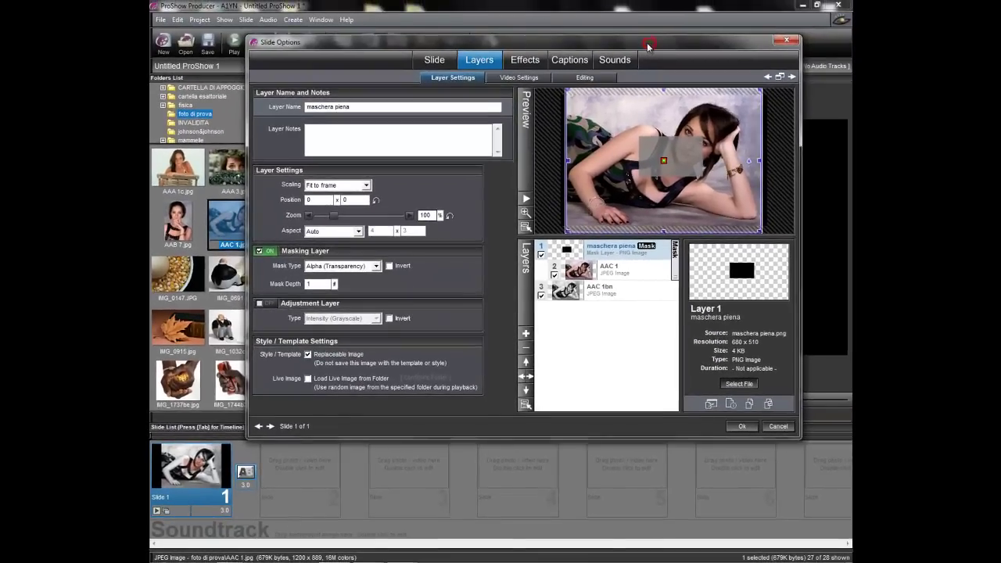
drag(646, 38, 453, 36)
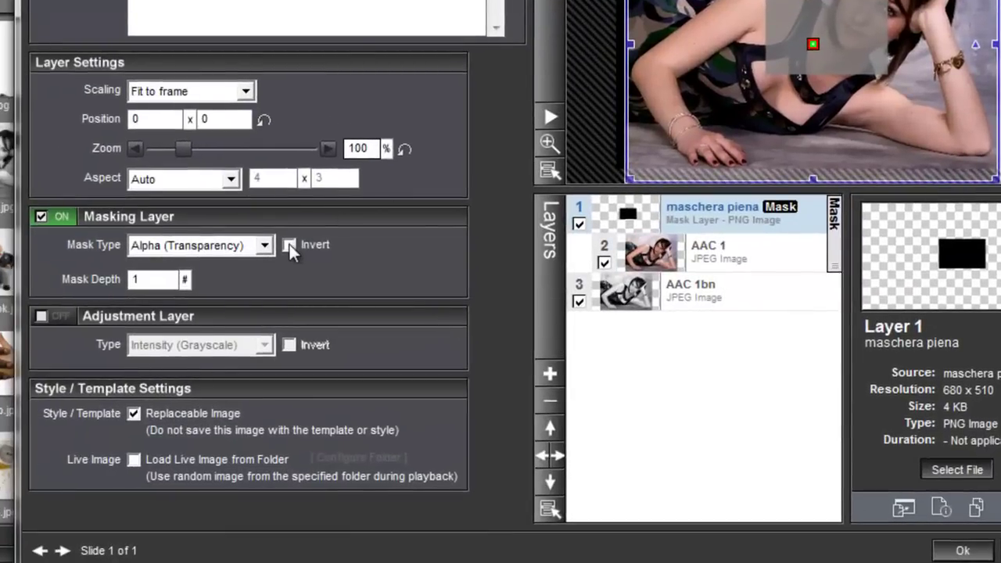
Try inverting the maschera piena mask, compare the main preview, and switch the inversion off again.
click(289, 245)
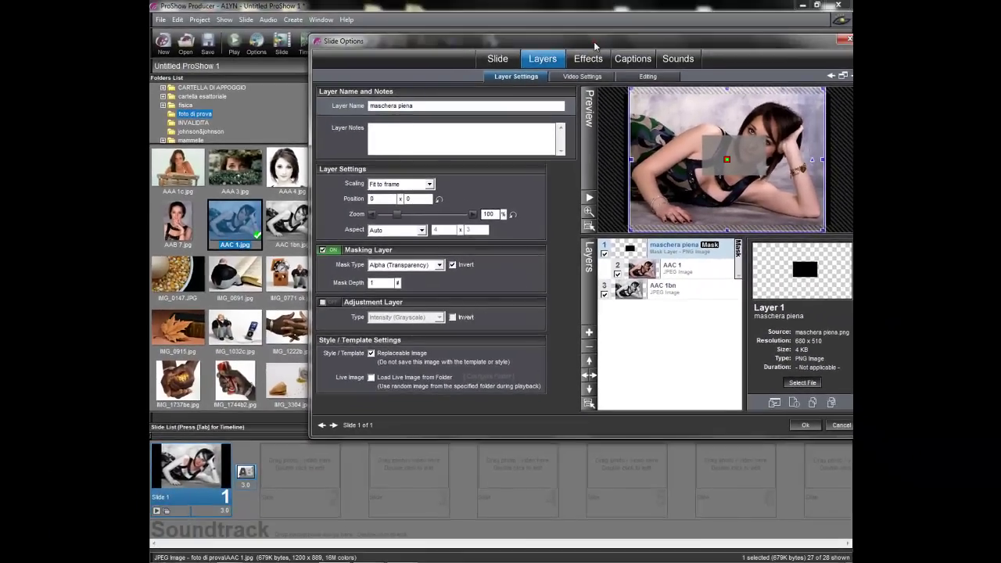
drag(595, 47, 330, 24)
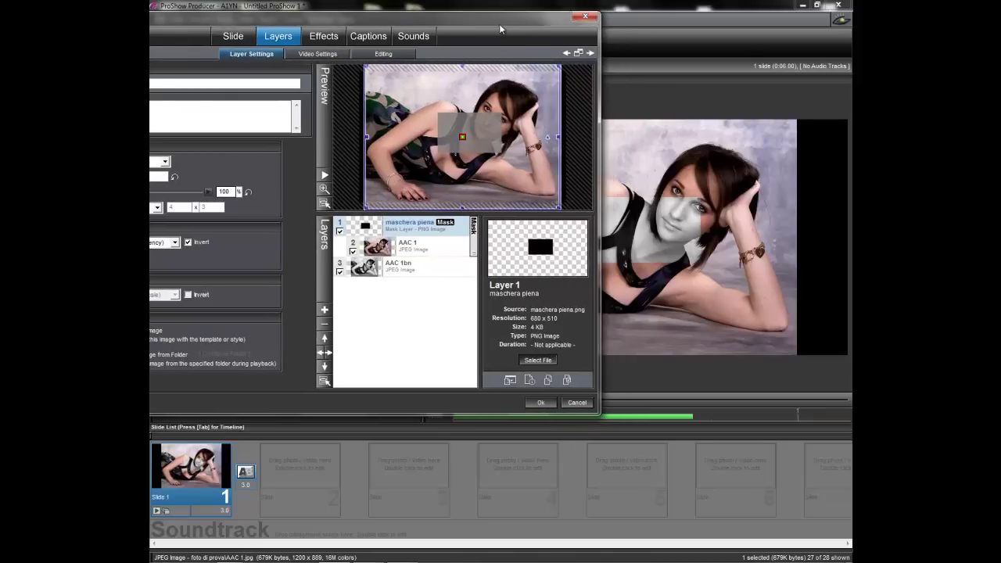
drag(501, 29, 425, 25)
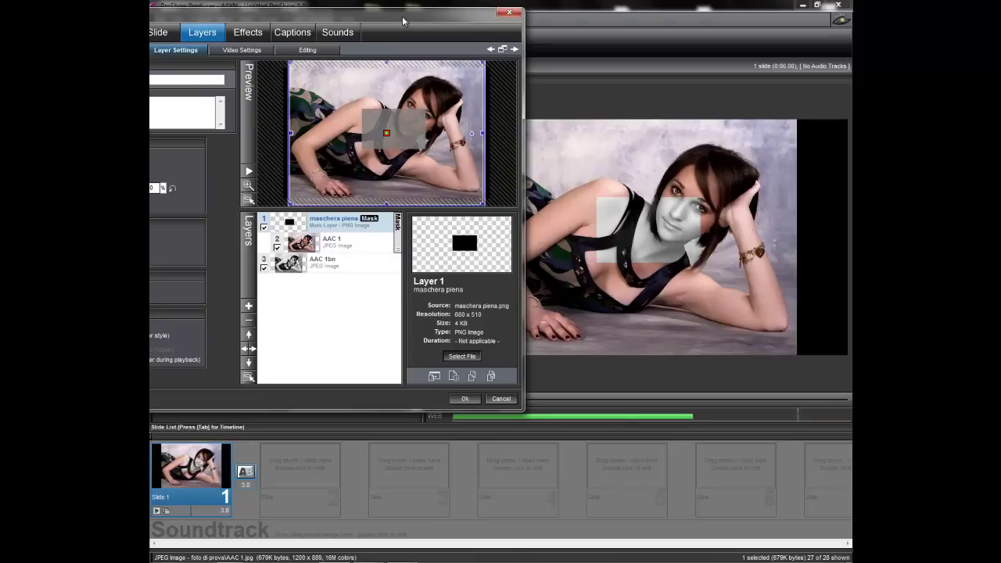
drag(403, 17, 702, 23)
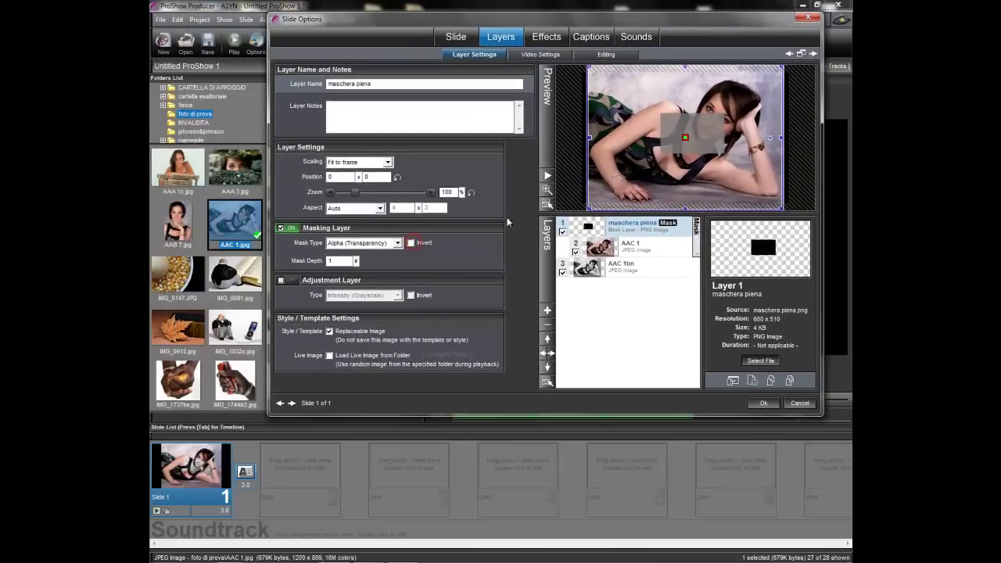
drag(617, 22, 356, 17)
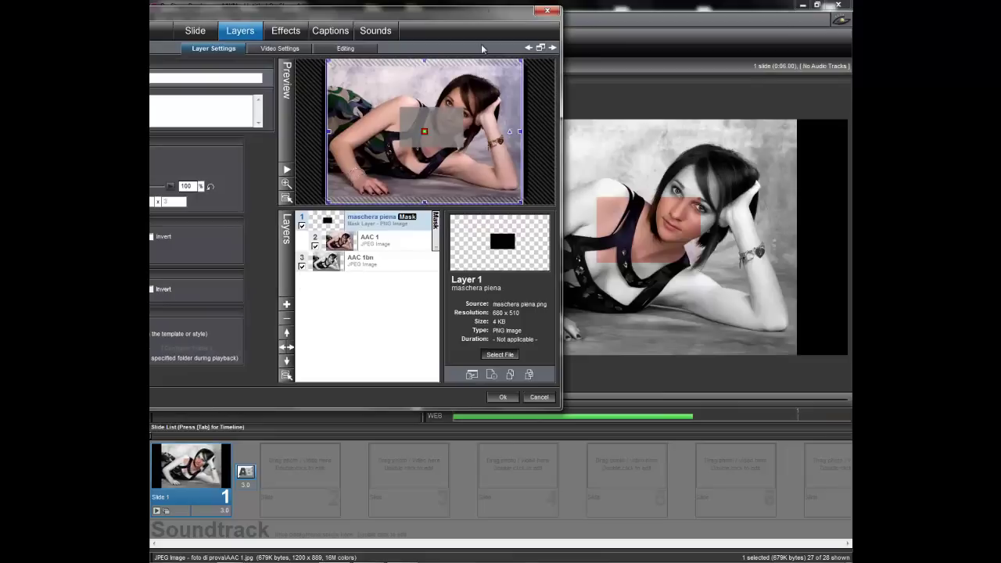
drag(477, 21, 423, 17)
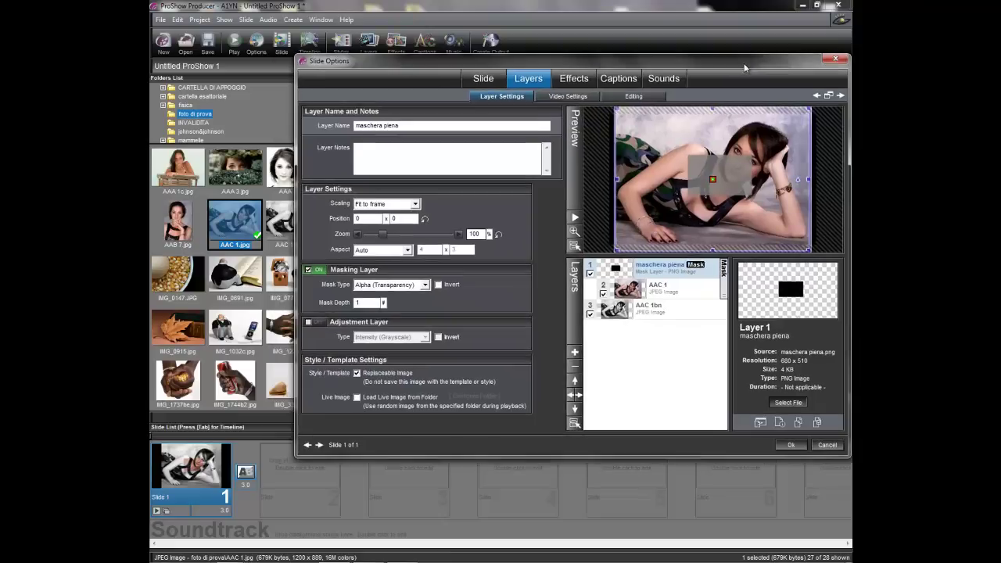
In the mask's motion effects, pan the starting position to 15.04 x -13.15 over the woman's face and set its zoom to 0%.
drag(747, 64, 712, 47)
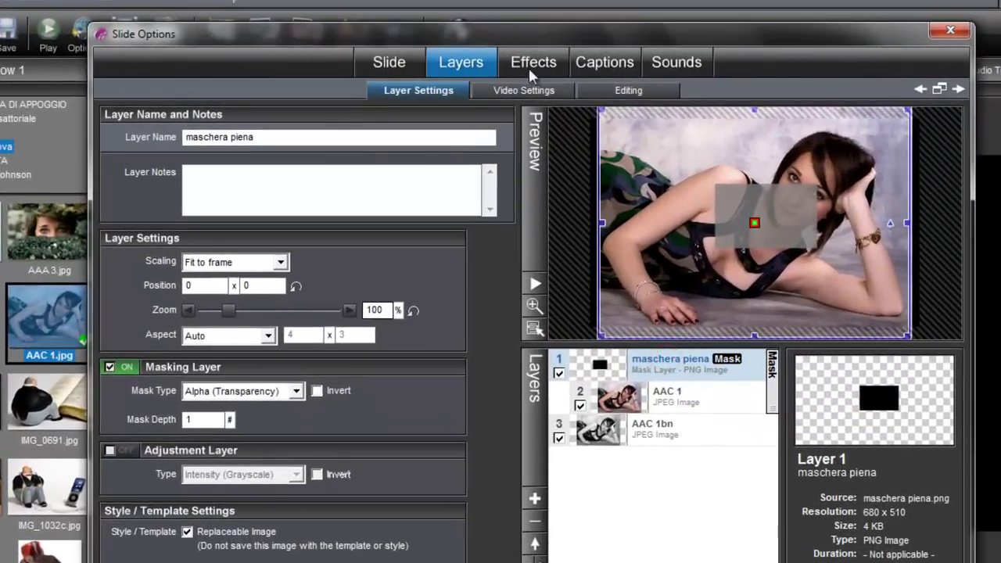
click(531, 65)
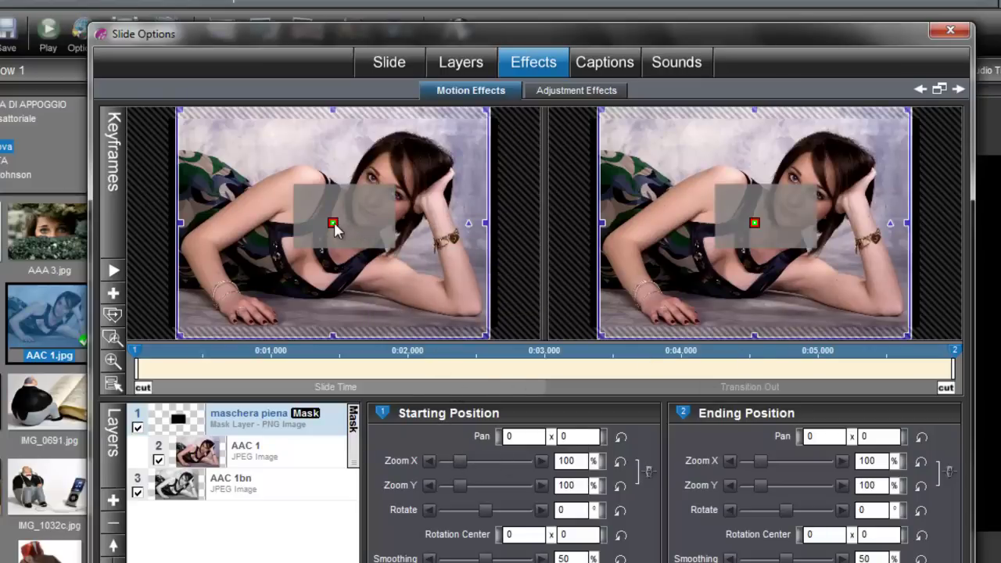
drag(378, 222, 440, 192)
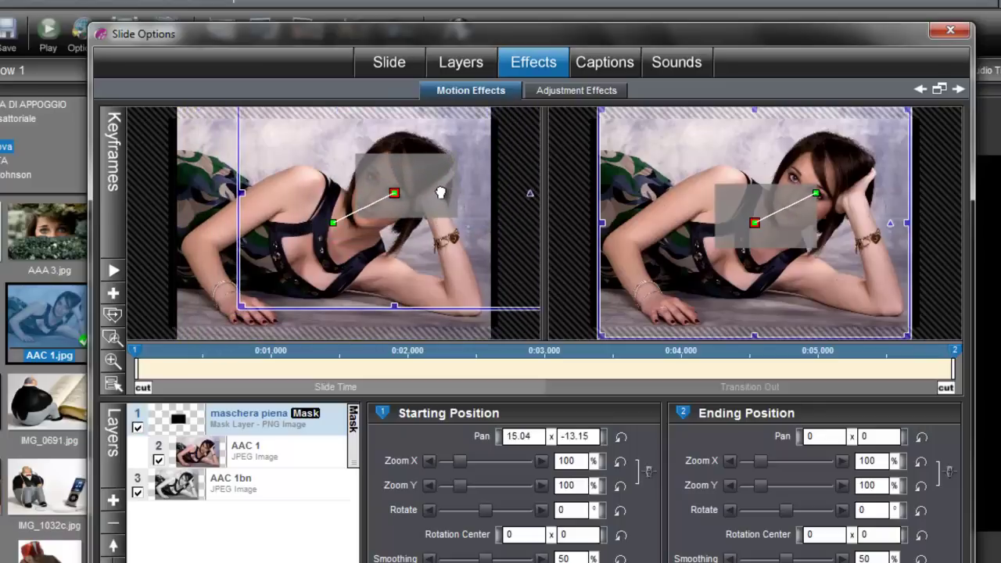
drag(462, 462, 442, 475)
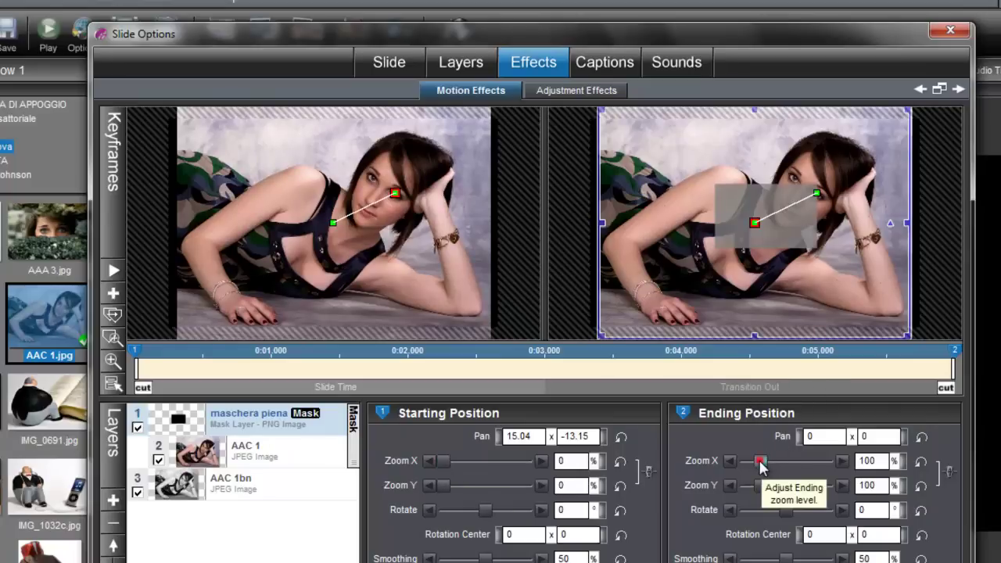
Set the mask's ending zoom to 500%, apply the slide options, and play the slide to preview the effect.
drag(762, 466, 831, 468)
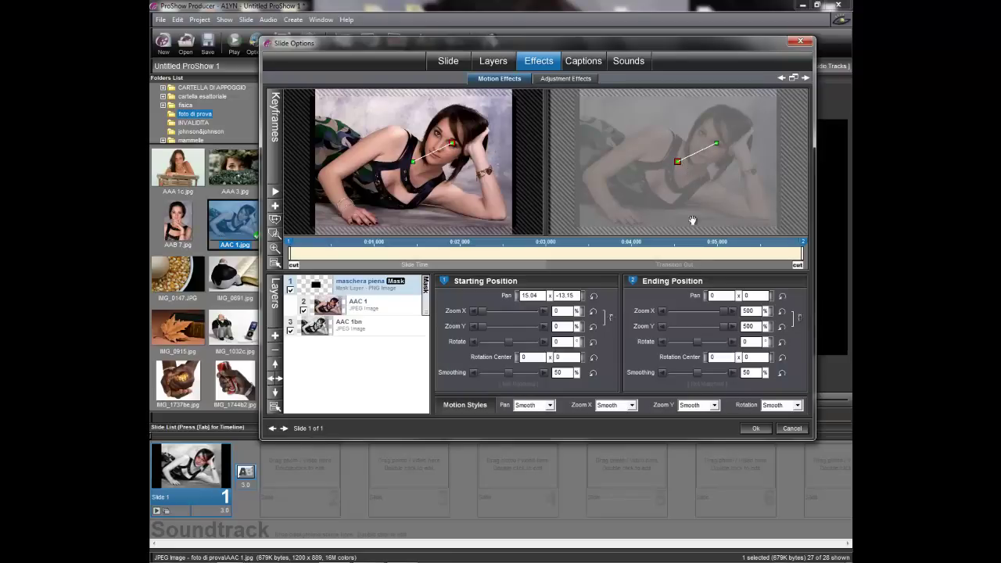
click(755, 429)
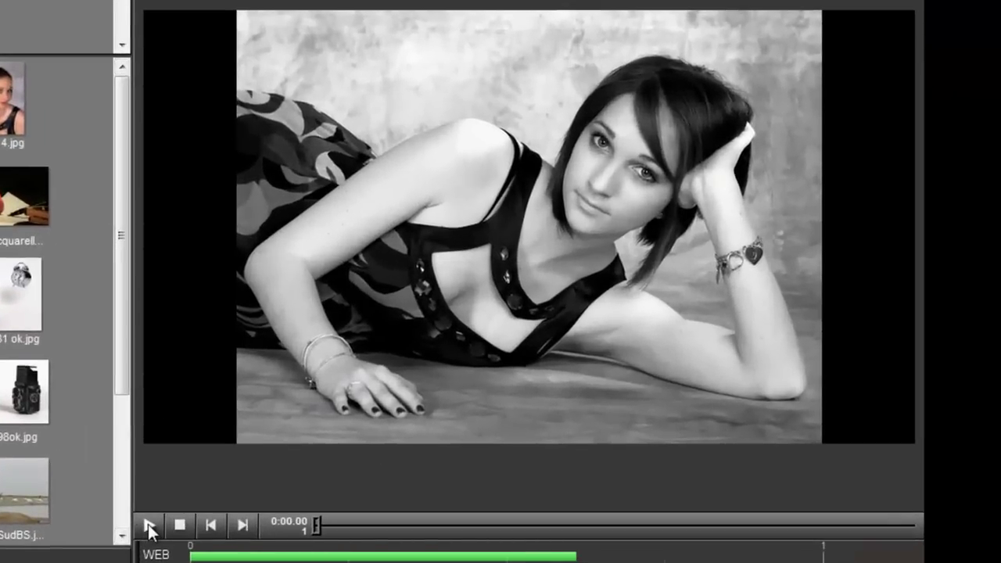
click(148, 525)
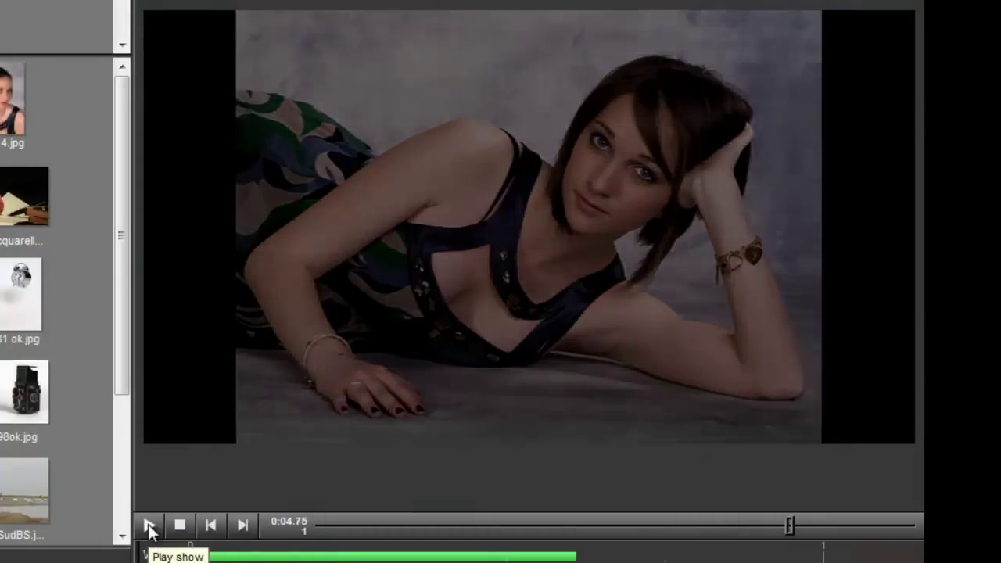
click(182, 524)
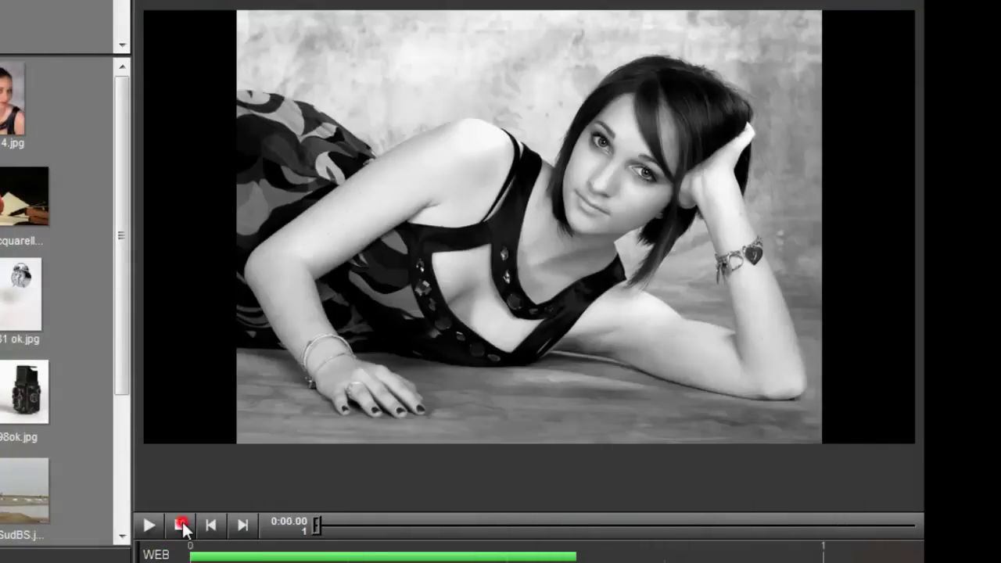